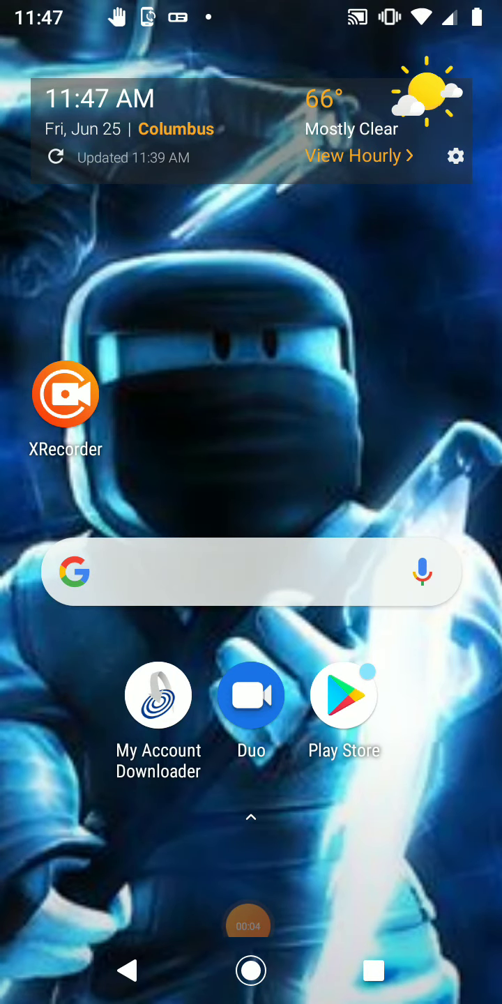
# Step: Swipe over to the second page of home screen apps
pyautogui.moveTo(393, 471); pyautogui.dragTo(110, 470)
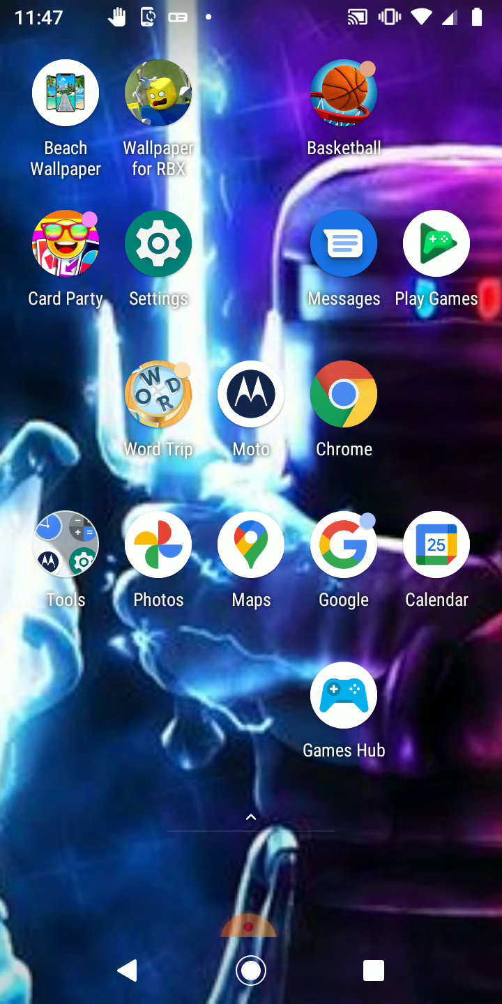
pyautogui.moveTo(251, 816); pyautogui.dragTo(251, 315)
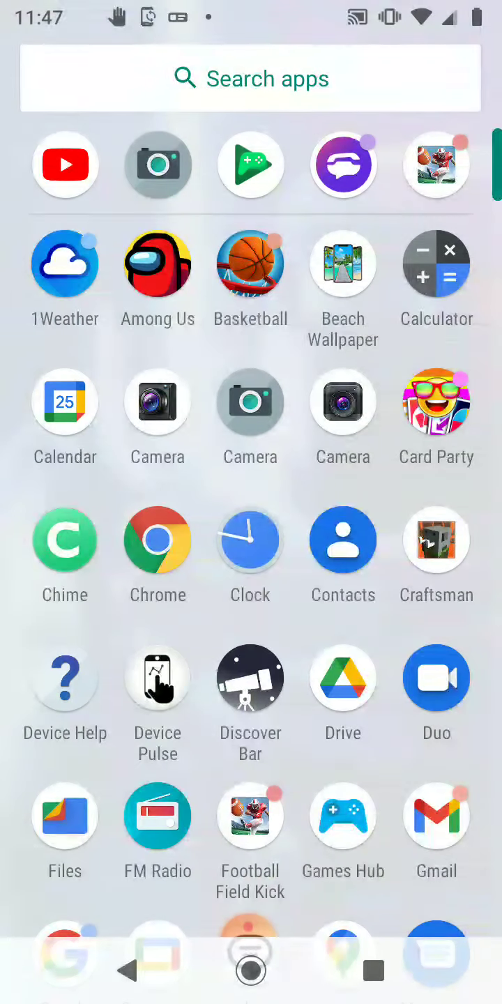
pyautogui.moveTo(251, 706); pyautogui.dragTo(251, 275)
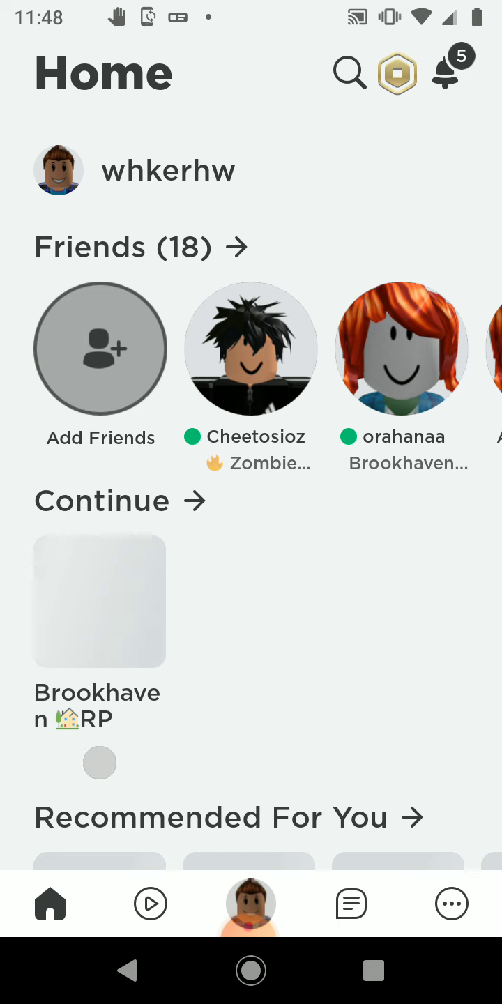
# Step: Log out from the More page, skipping the recovery email, and open the Log In form
pyautogui.click(452, 904)
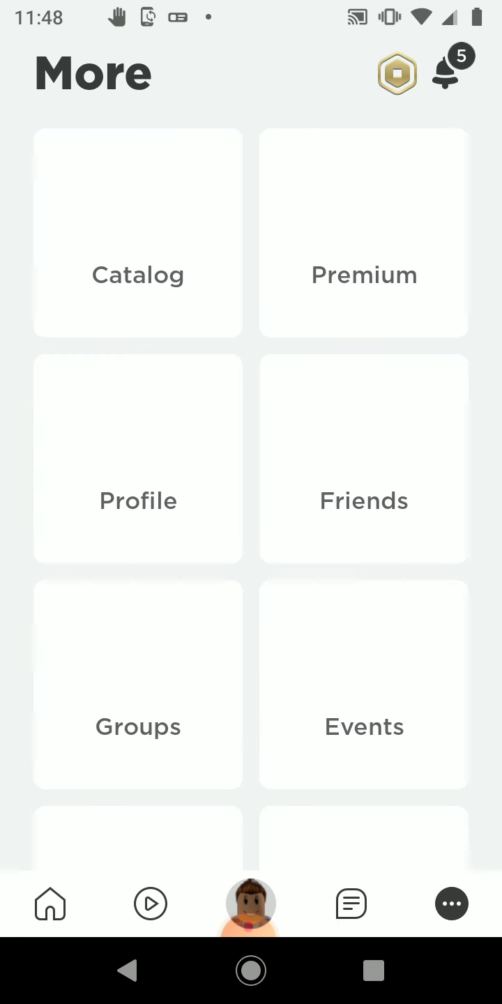
pyautogui.scroll(-10, 251, 502)
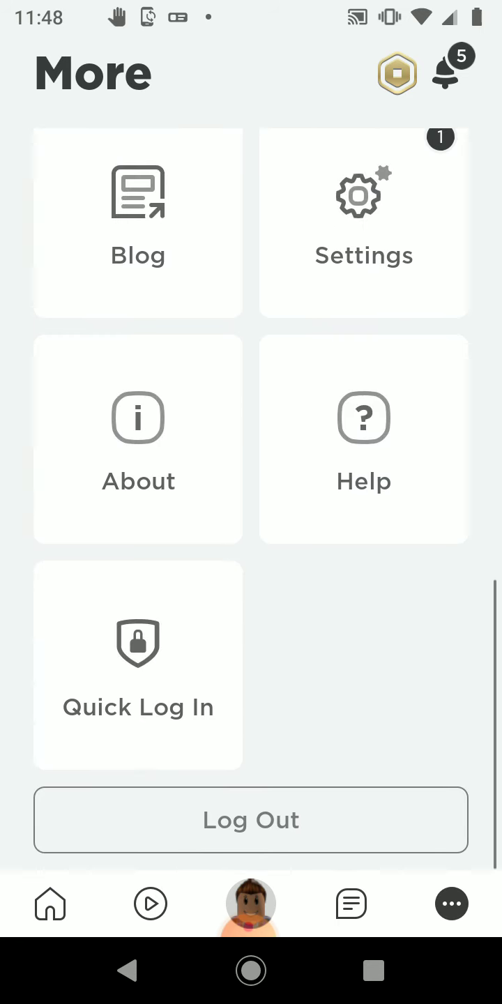
pyautogui.click(251, 820)
pyautogui.click(252, 695)
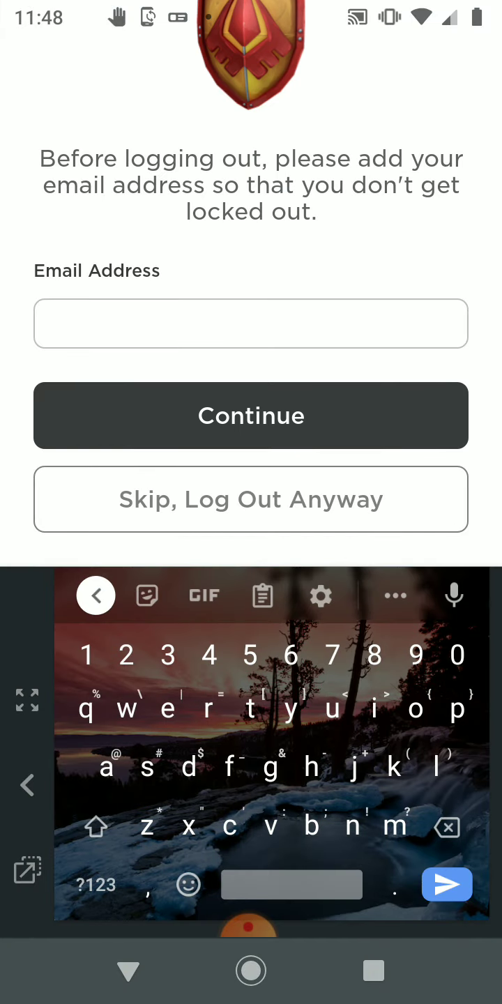
pyautogui.click(251, 499)
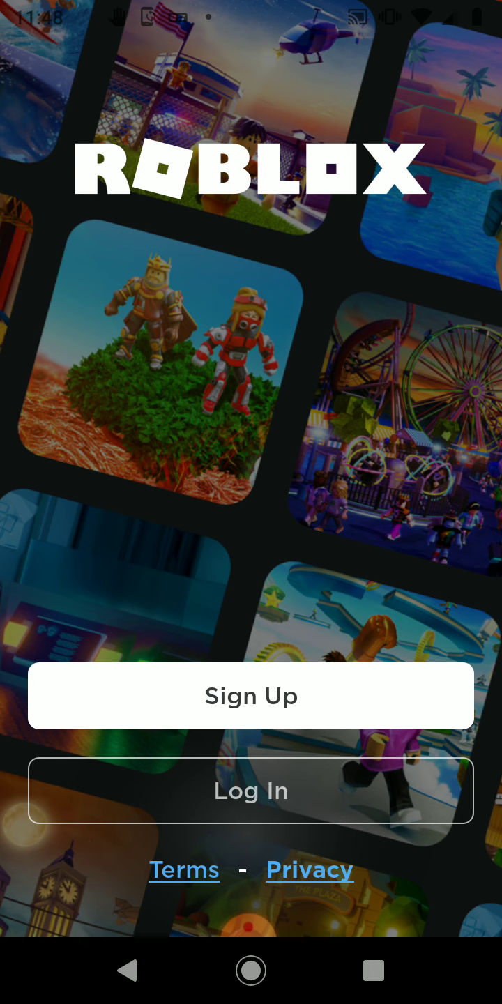
pyautogui.click(251, 791)
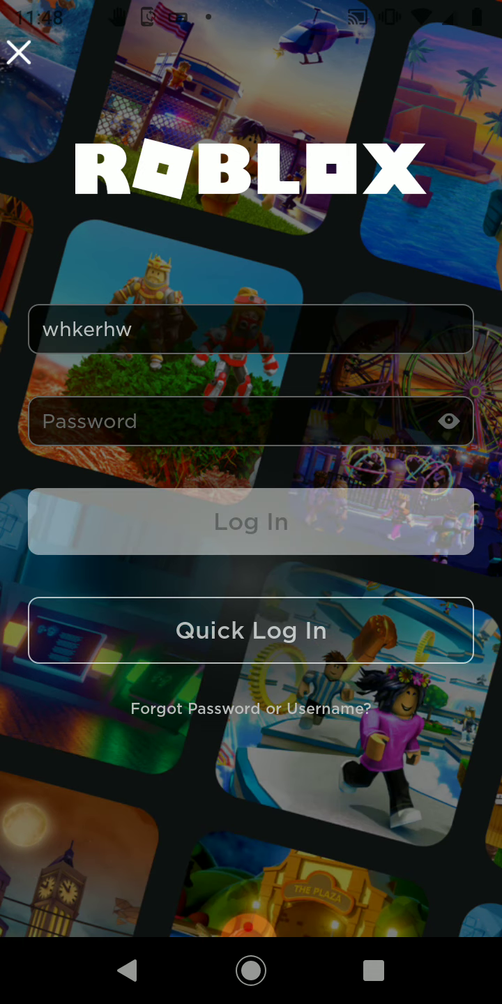
# Step: Sign back in with the saved account chosen from Google Smart Lock
pyautogui.click(251, 329)
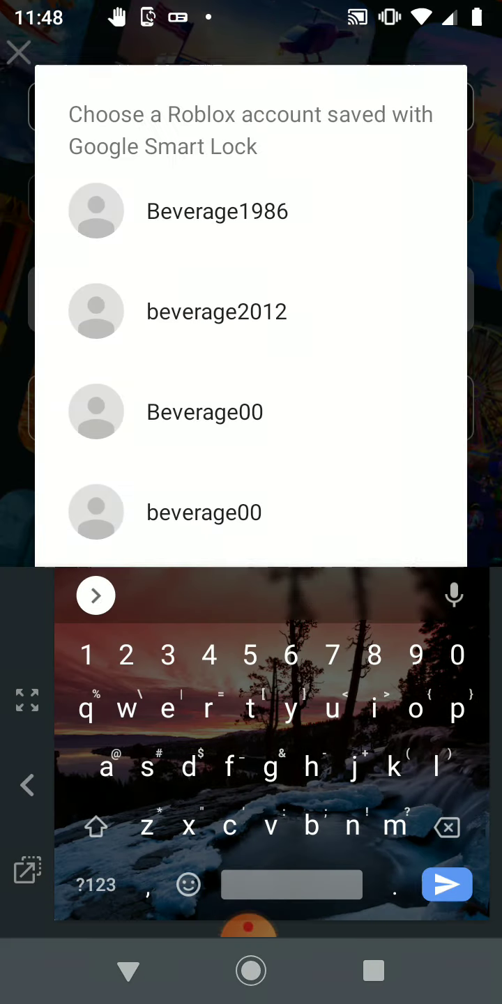
pyautogui.click(251, 302)
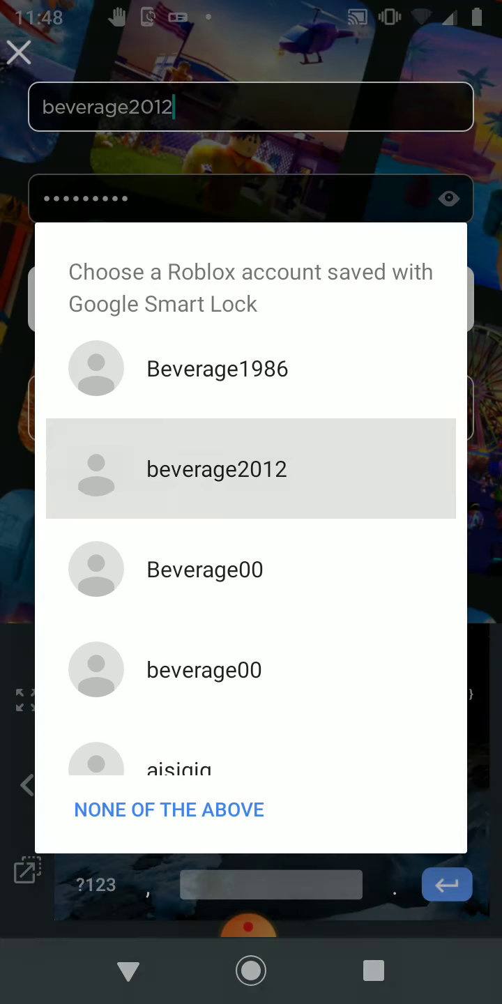
pyautogui.click(251, 521)
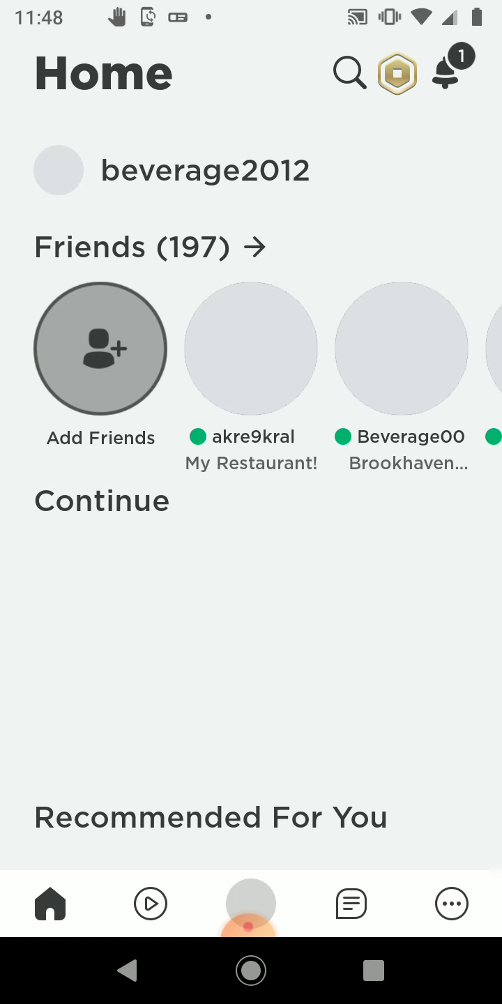
# Step: Join the friend's Brookhaven RP server from their avatar in the Friends row
pyautogui.click(402, 350)
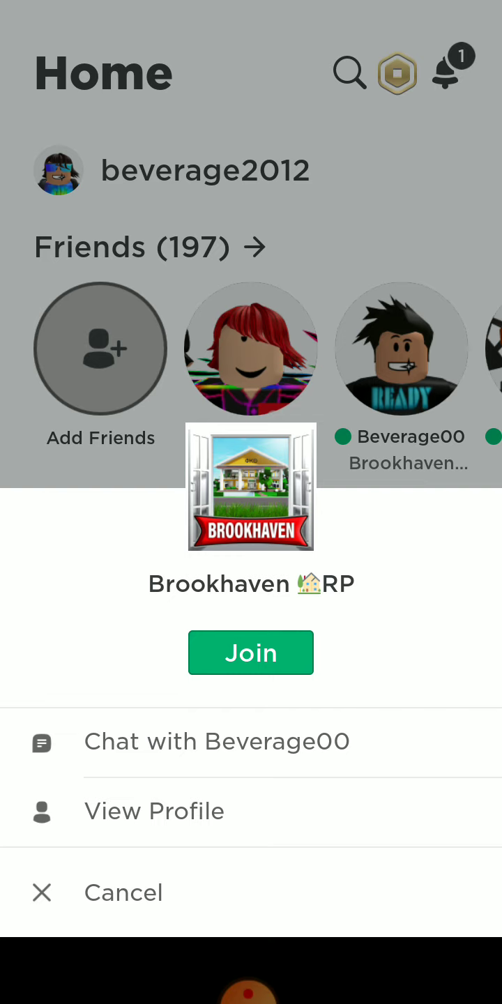
pyautogui.click(251, 651)
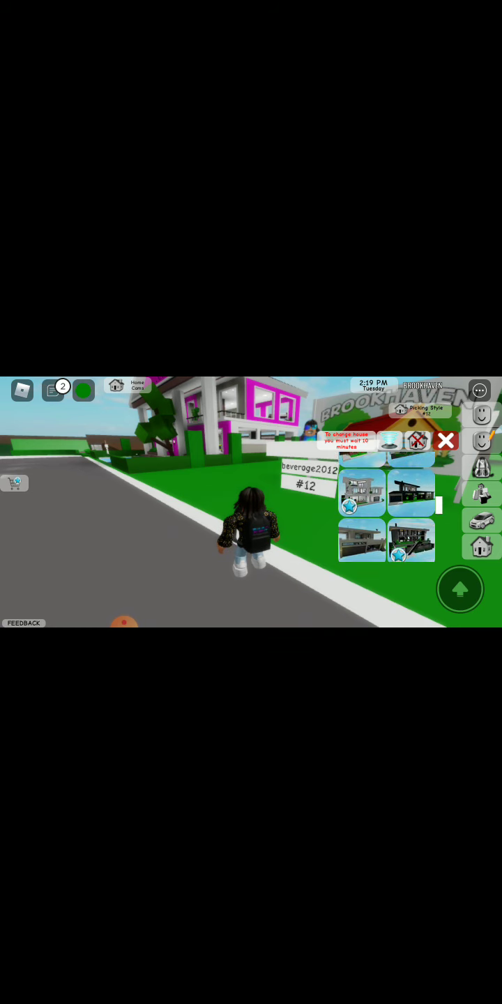
pyautogui.scroll(-2, 385, 510)
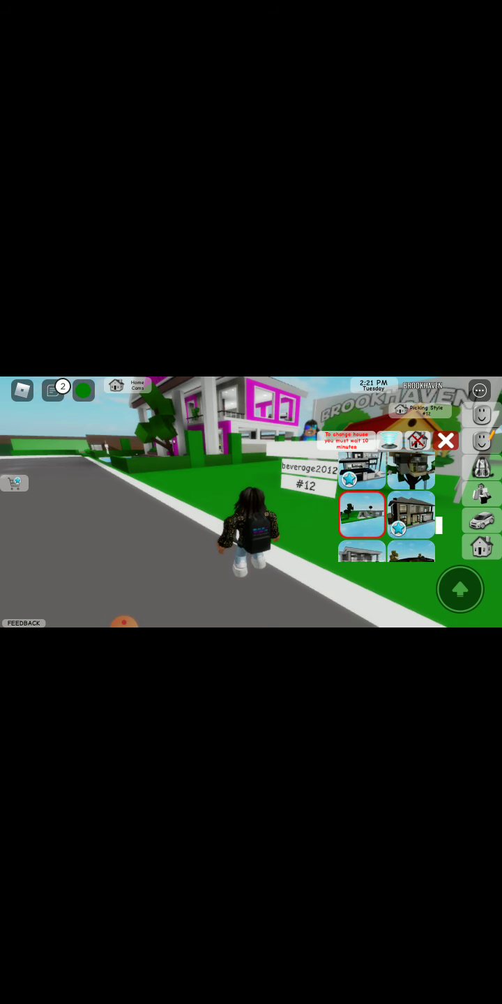
pyautogui.scroll(-2, 386, 510)
pyautogui.scroll(-2, 386, 510)
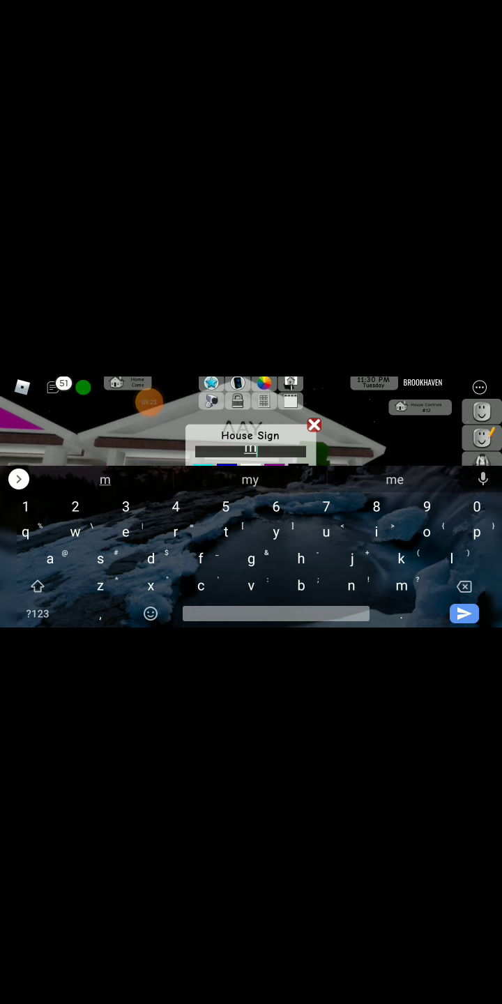
pyautogui.write('anchon')
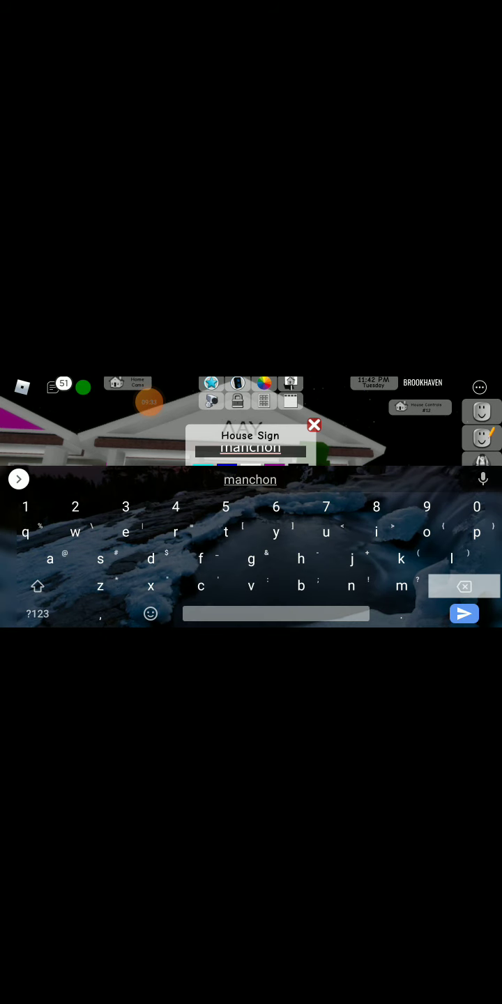
pyautogui.write('m')
# Step: Erase the House Sign text and start the new name with 'm'
pyautogui.click(463, 587)
pyautogui.click(401, 587)
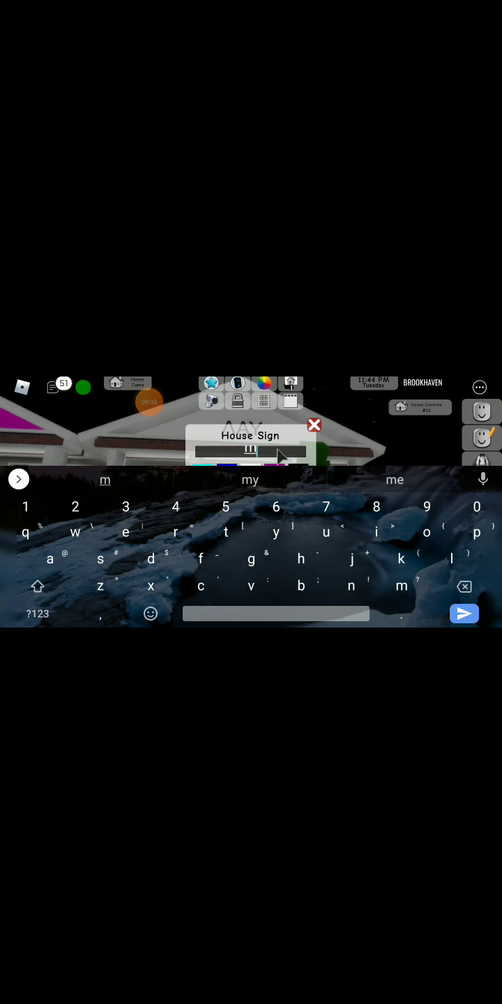